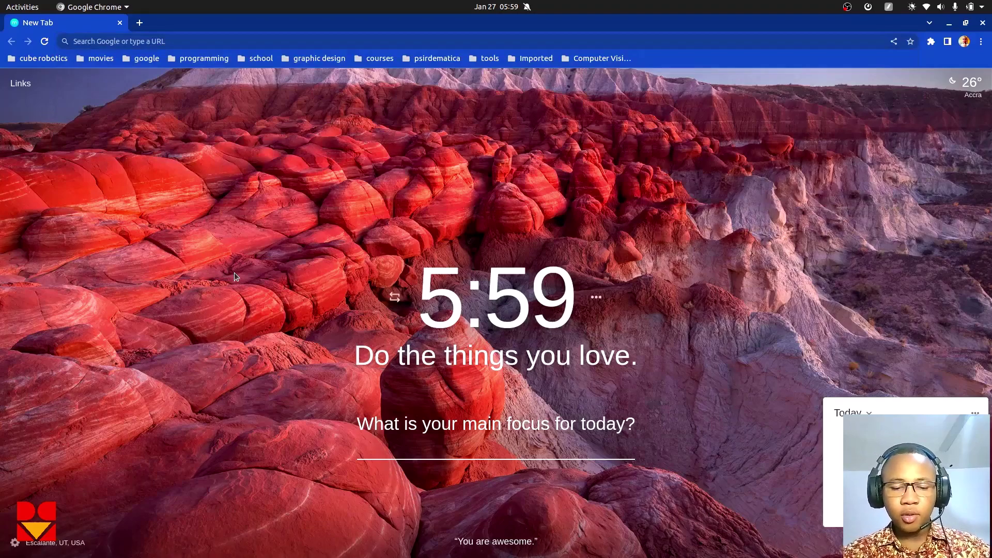
Step: Open overleaf.com in the browser
{"action": "left_click", "coordinate": [217, 43]}
{"action": "type", "text": "o"}
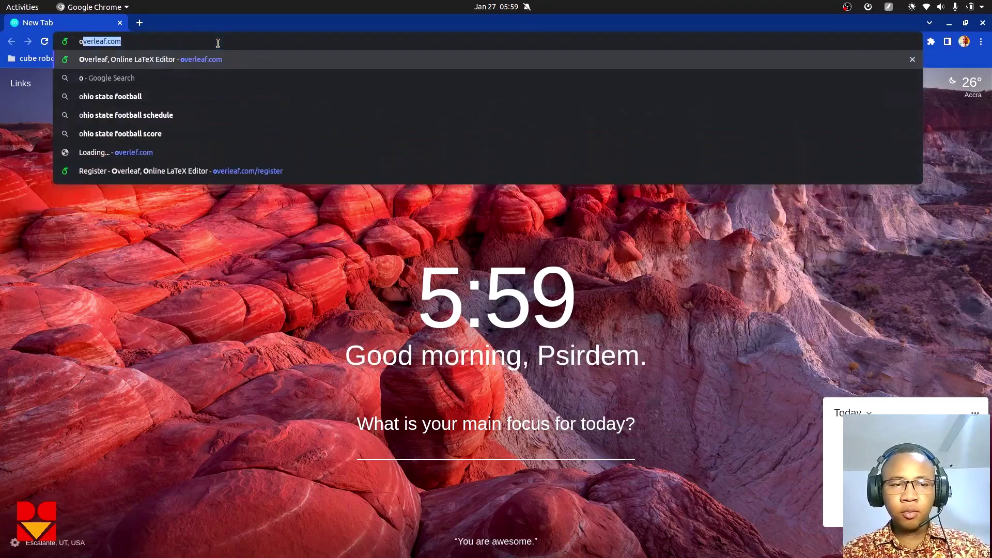
{"action": "type", "text": "verlea"}
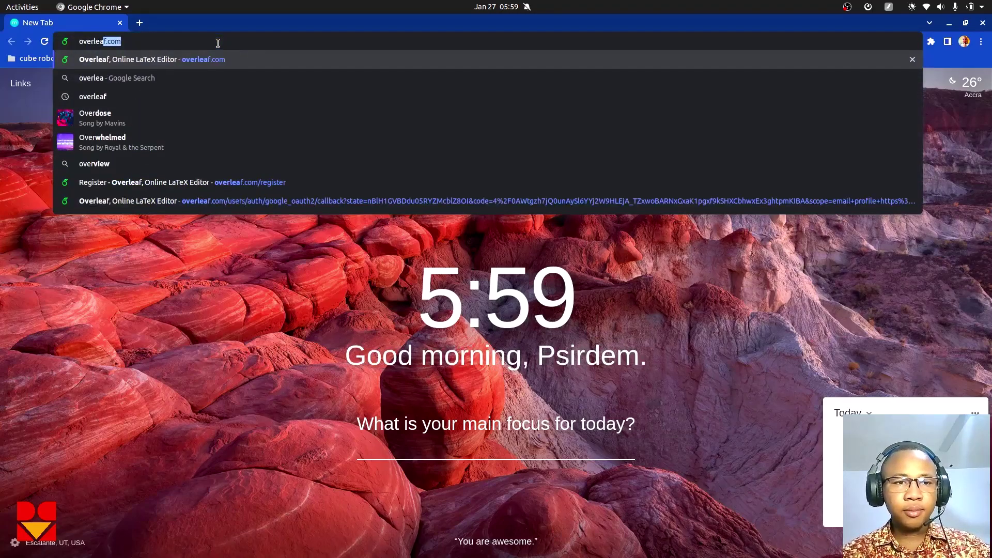
{"action": "type", "text": "f.com"}
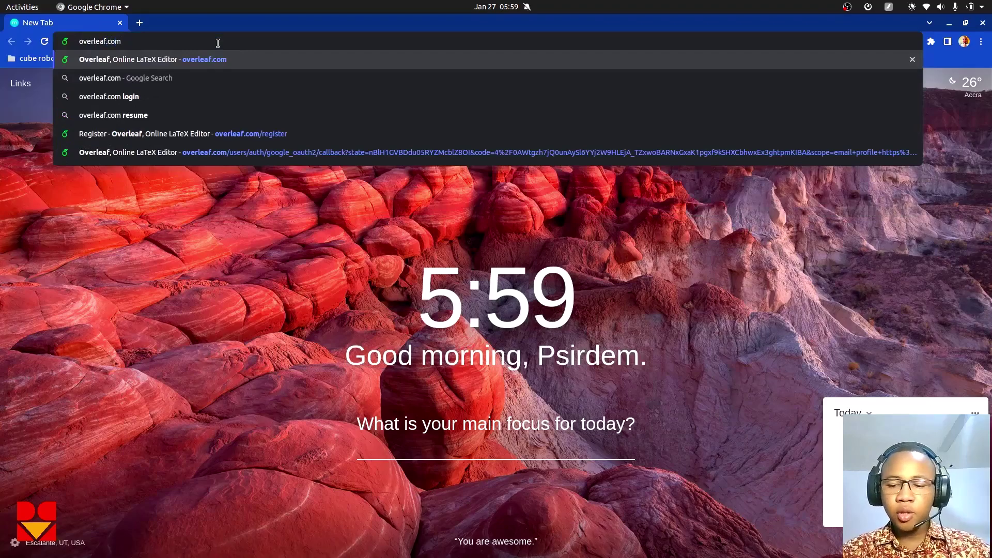
{"action": "key", "text": "Return"}
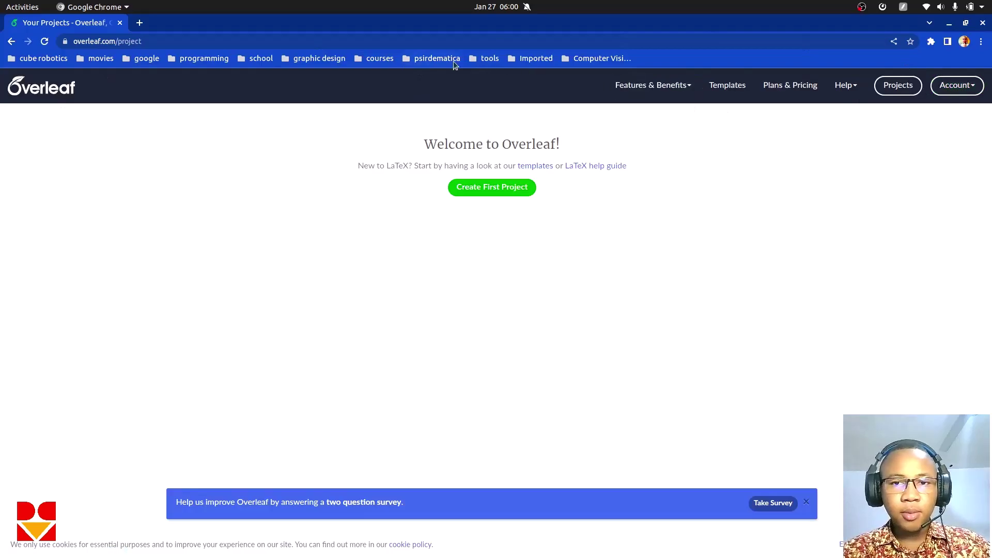
Step: Log out of the current Overleaf account, then open and reload the registration page
{"action": "left_click", "coordinate": [32, 92]}
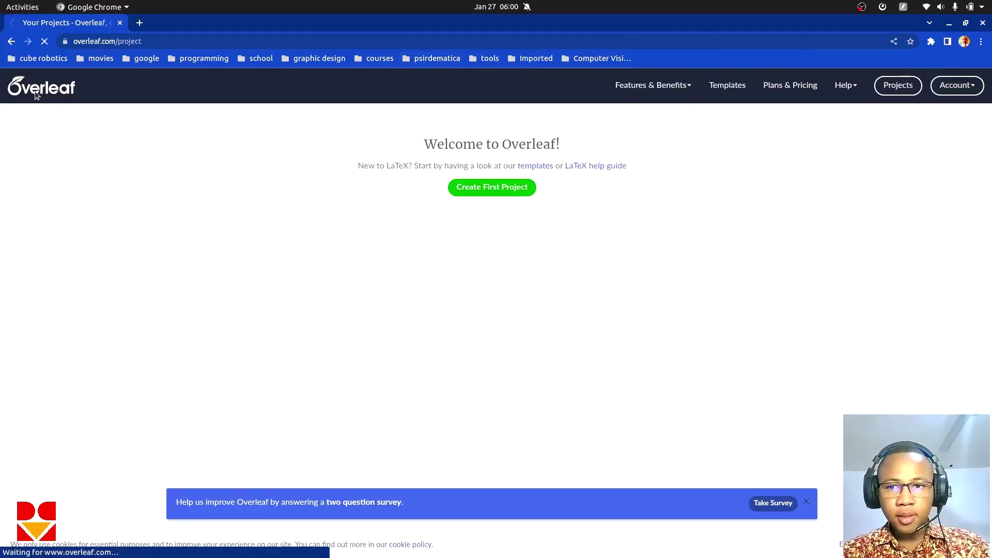
{"action": "left_click", "coordinate": [955, 85]}
{"action": "left_click", "coordinate": [940, 169]}
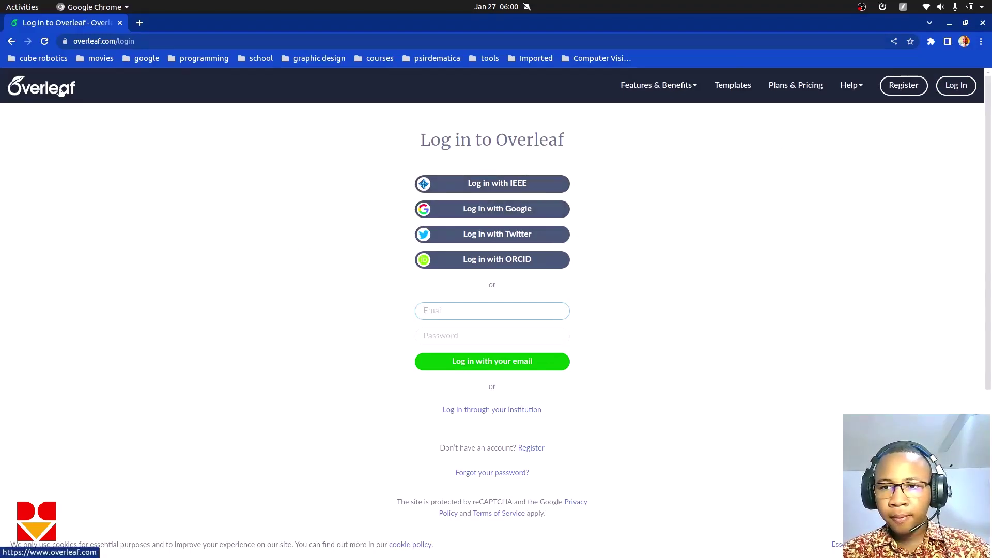
{"action": "left_click", "coordinate": [902, 89]}
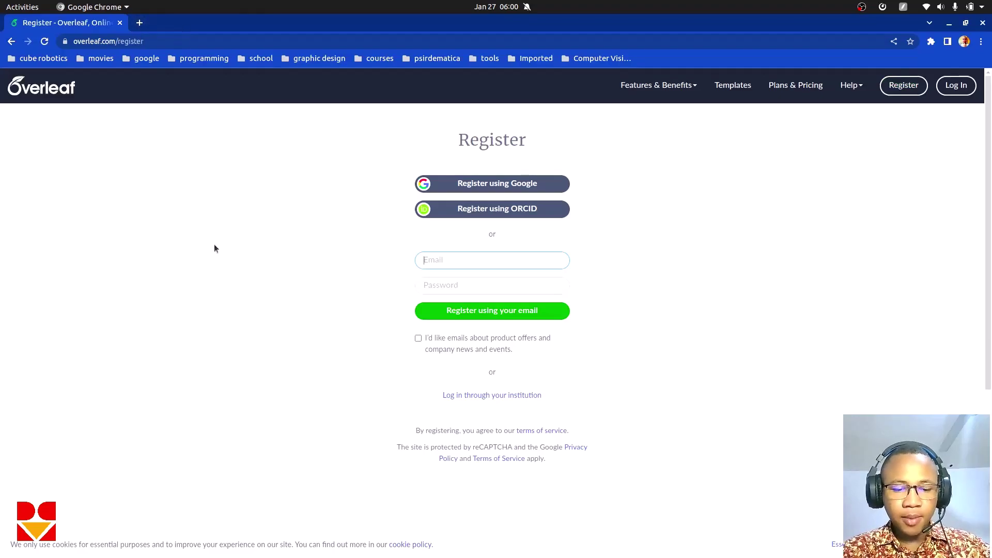
{"action": "key", "text": "ctrl+r"}
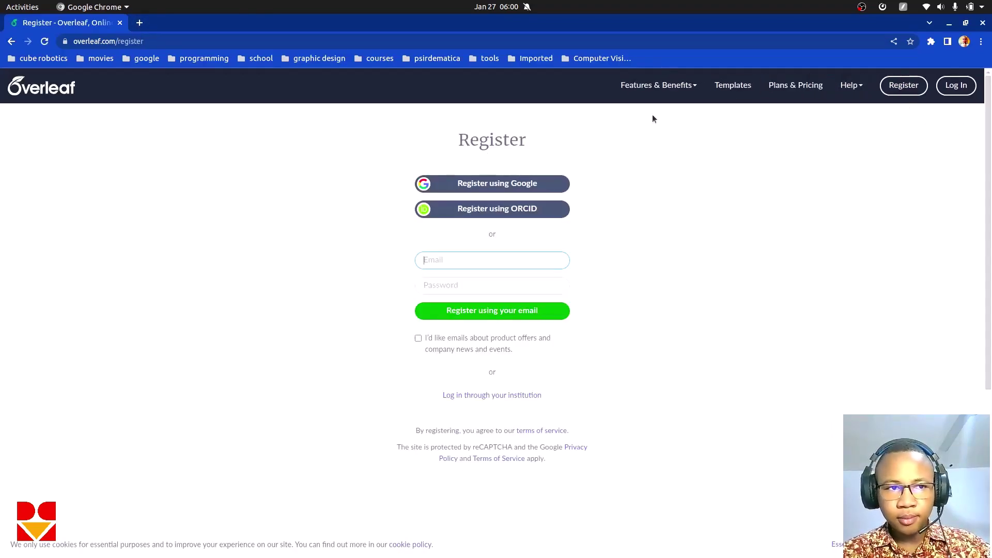
{"action": "left_click", "coordinate": [697, 89]}
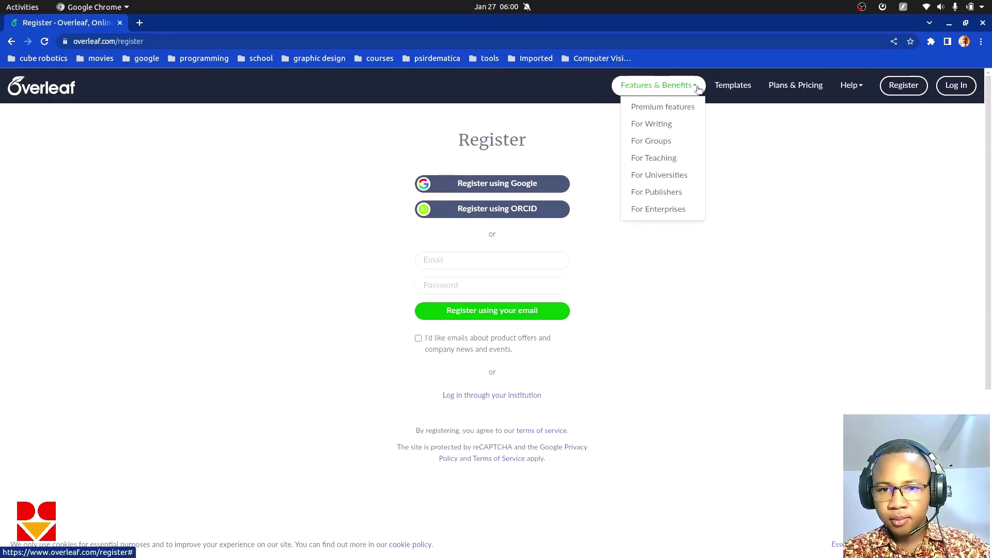
{"action": "left_click", "coordinate": [818, 225]}
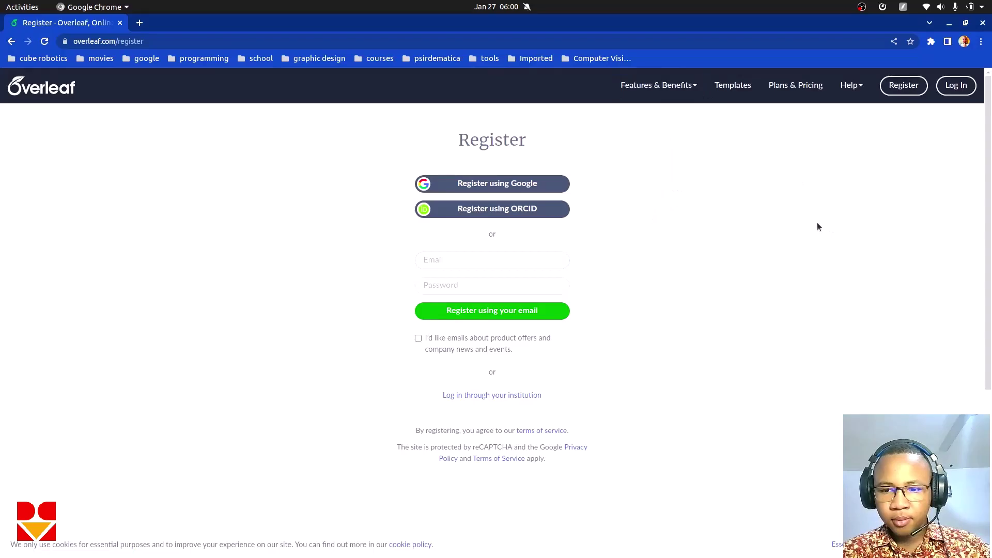
Step: Open overleaf.com in a new browser tab and look through its home page
{"action": "left_click", "coordinate": [139, 23]}
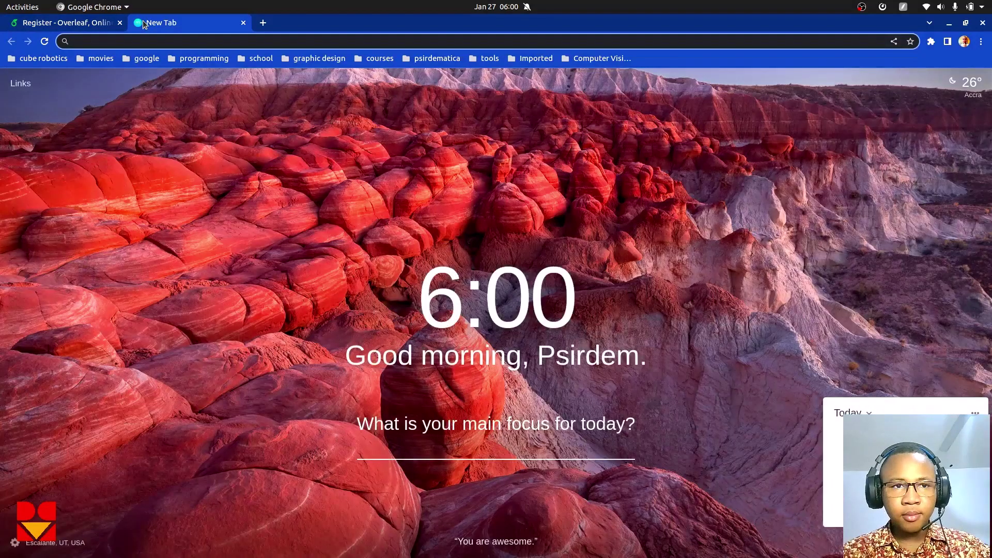
{"action": "type", "text": "overleaf.com"}
{"action": "key", "text": "Return"}
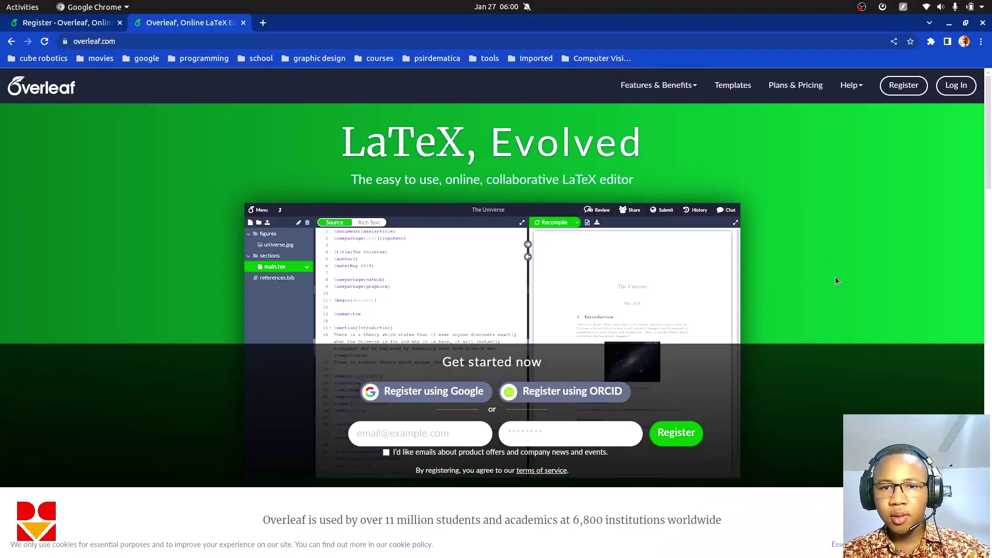
{"action": "scroll", "coordinate": [836, 278], "scroll_direction": "down", "scroll_amount": 6}
{"action": "scroll", "coordinate": [835, 278], "scroll_direction": "up", "scroll_amount": 6}
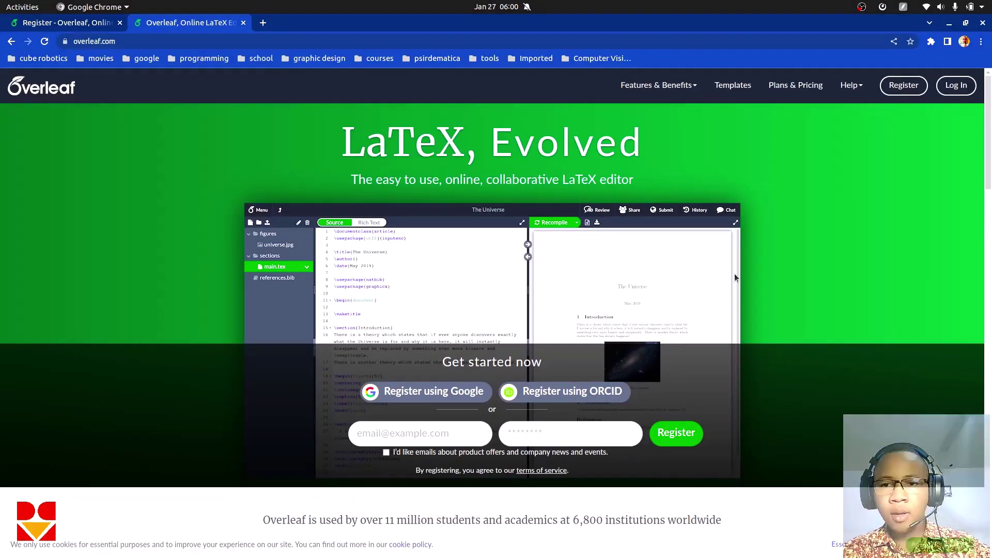
{"action": "key", "text": "ctrl+Page_Up"}
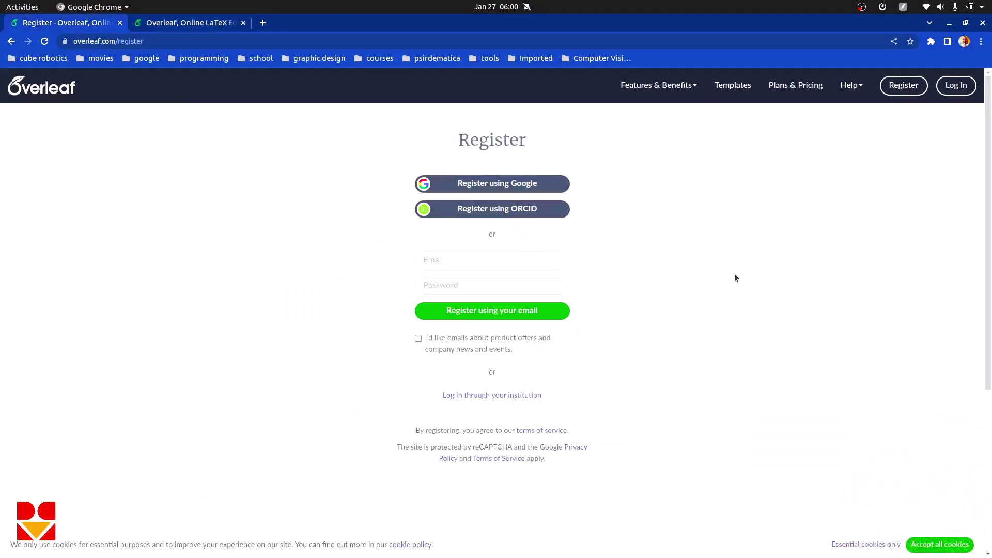
{"action": "left_click", "coordinate": [189, 22]}
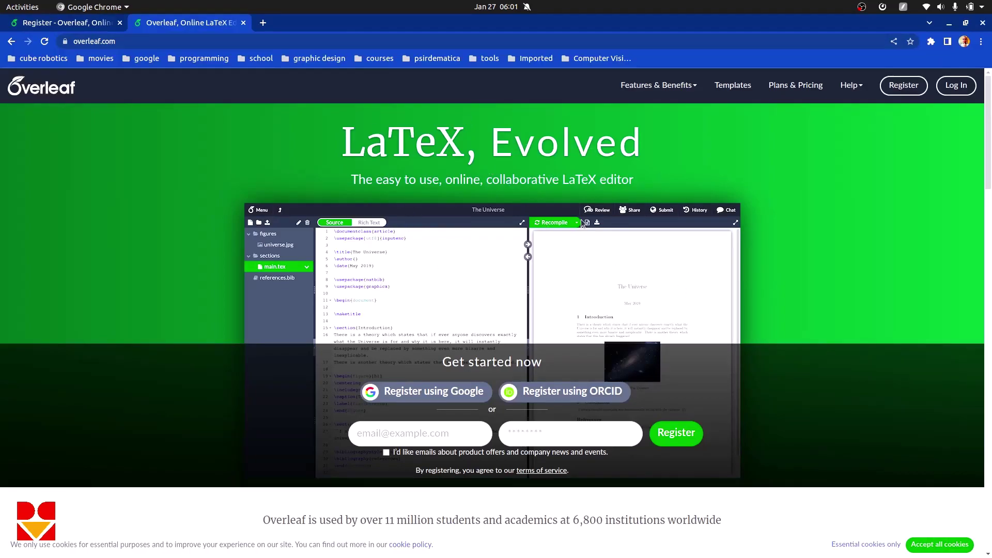
{"action": "scroll", "coordinate": [857, 281], "scroll_direction": "down", "scroll_amount": 5}
{"action": "scroll", "coordinate": [858, 281], "scroll_direction": "up", "scroll_amount": 5}
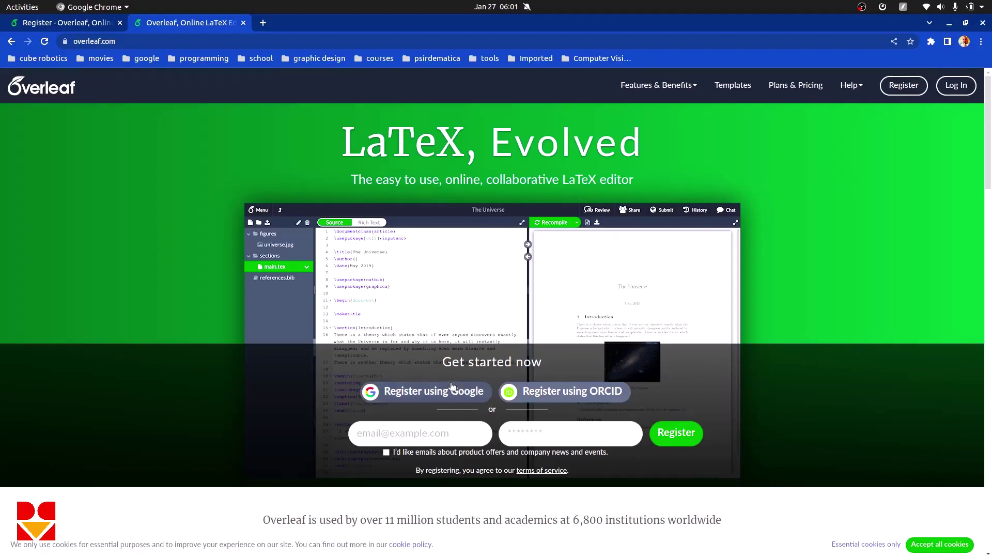
Step: Register on Overleaf using Google, and dismiss the survey banner on the projects page in full-screen view
{"action": "left_click", "coordinate": [906, 86]}
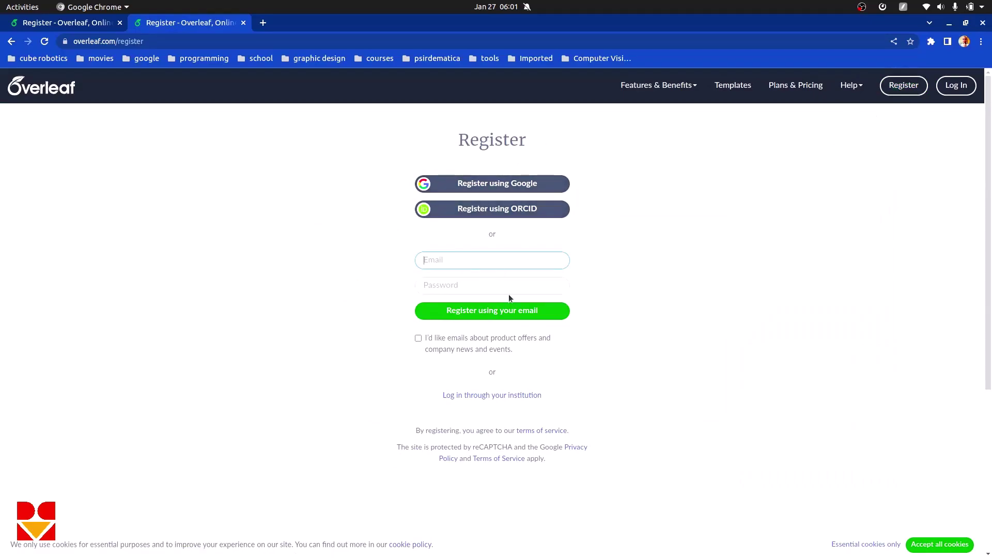
{"action": "left_click", "coordinate": [502, 187]}
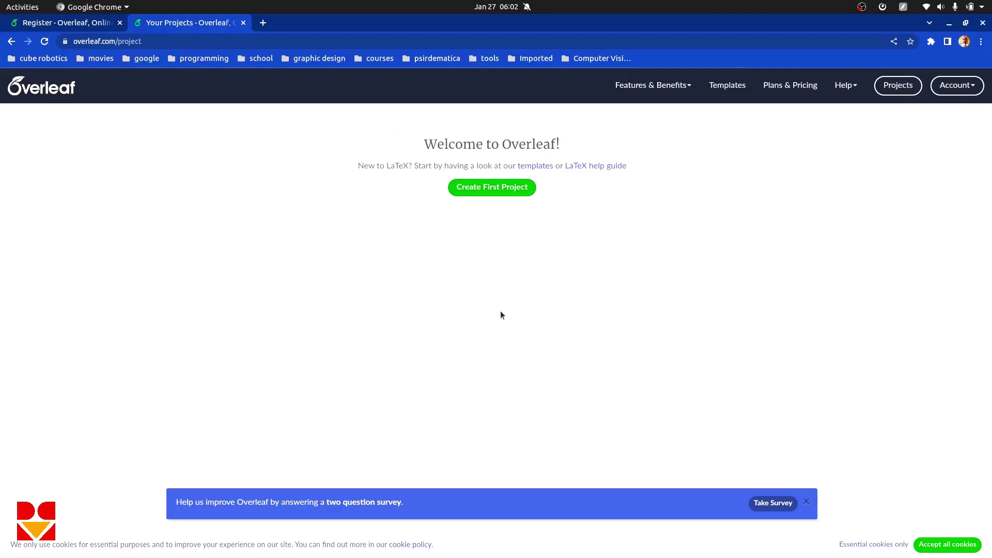
{"action": "key", "text": "F11"}
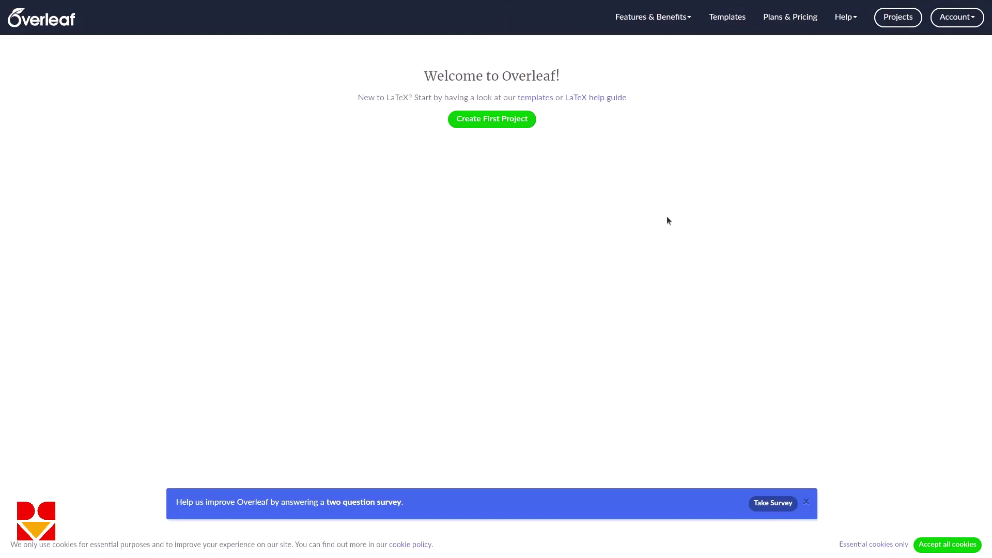
{"action": "left_click", "coordinate": [806, 503]}
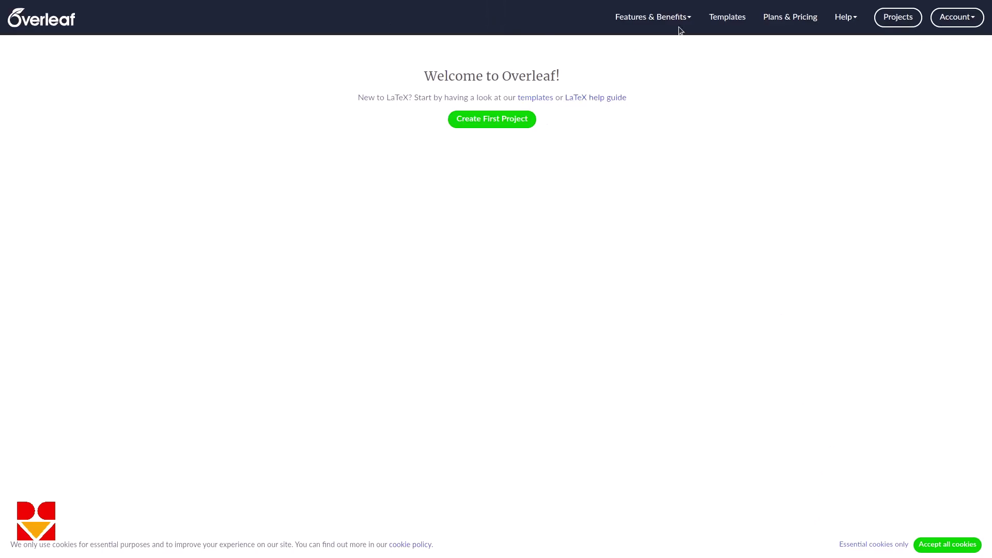
Step: Create a first blank project named hello.tex
{"action": "left_click", "coordinate": [506, 120]}
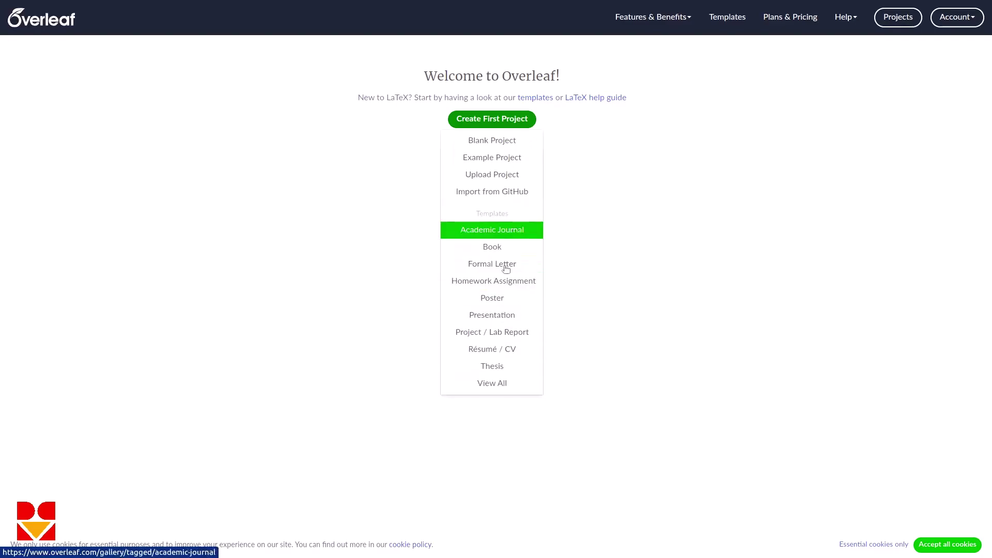
{"action": "left_click", "coordinate": [508, 143]}
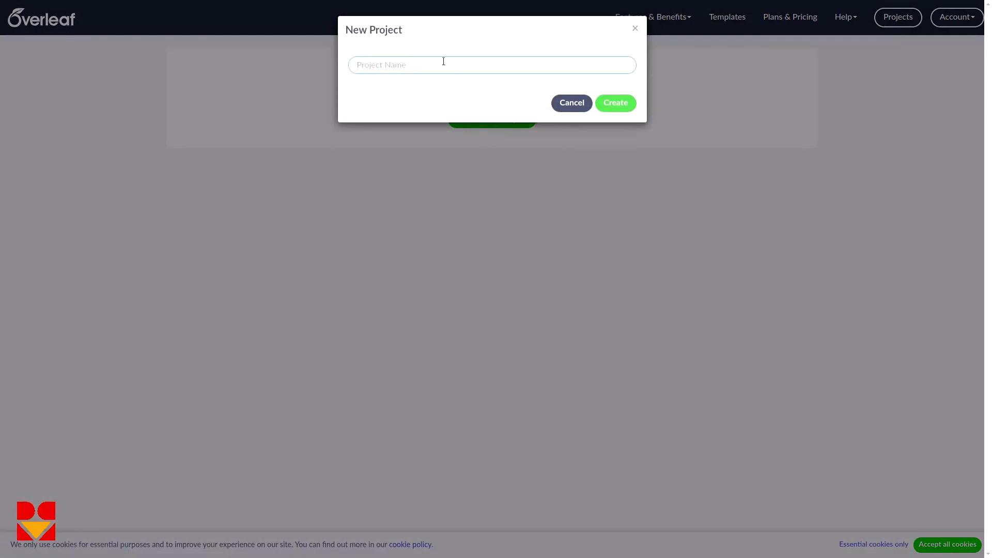
{"action": "type", "text": "hello"}
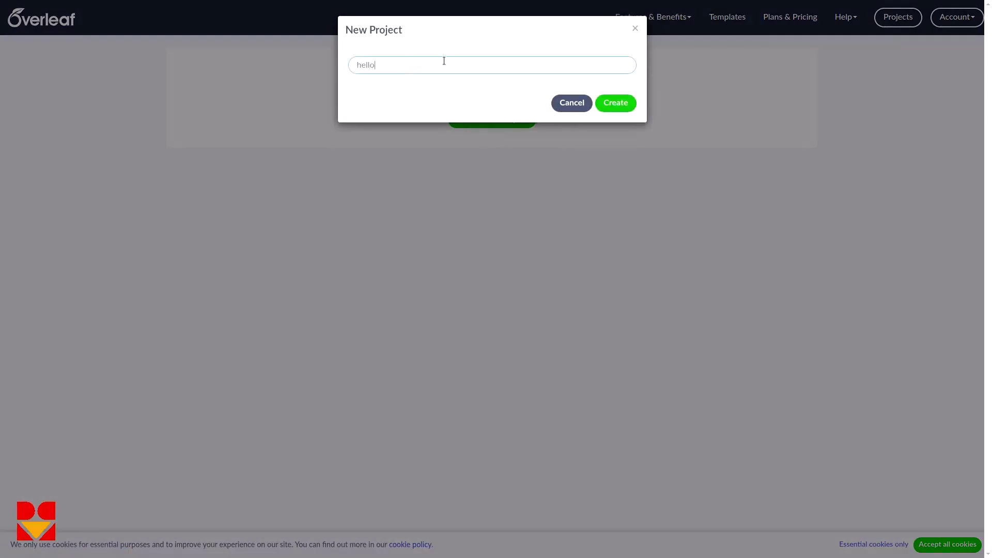
{"action": "type", "text": ".tex"}
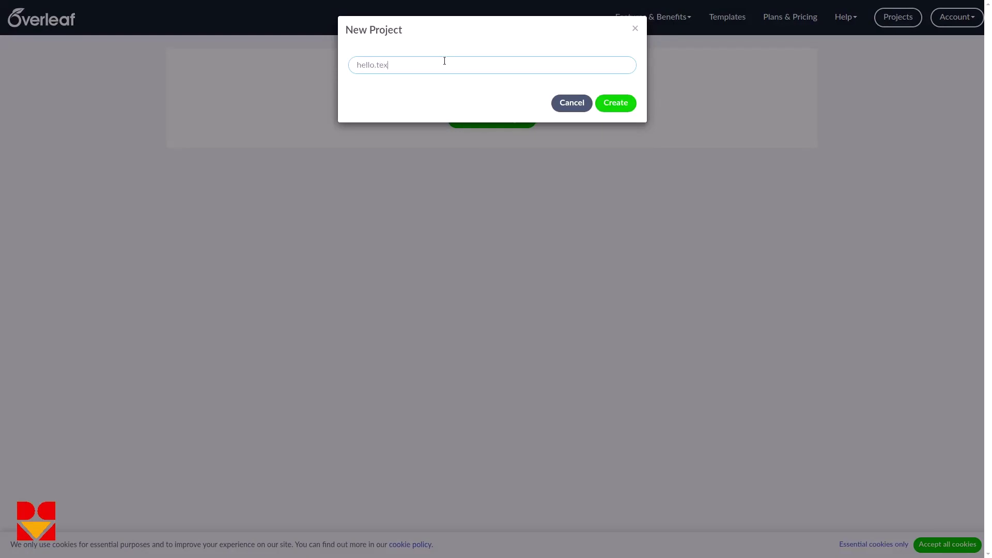
{"action": "left_click", "coordinate": [625, 105]}
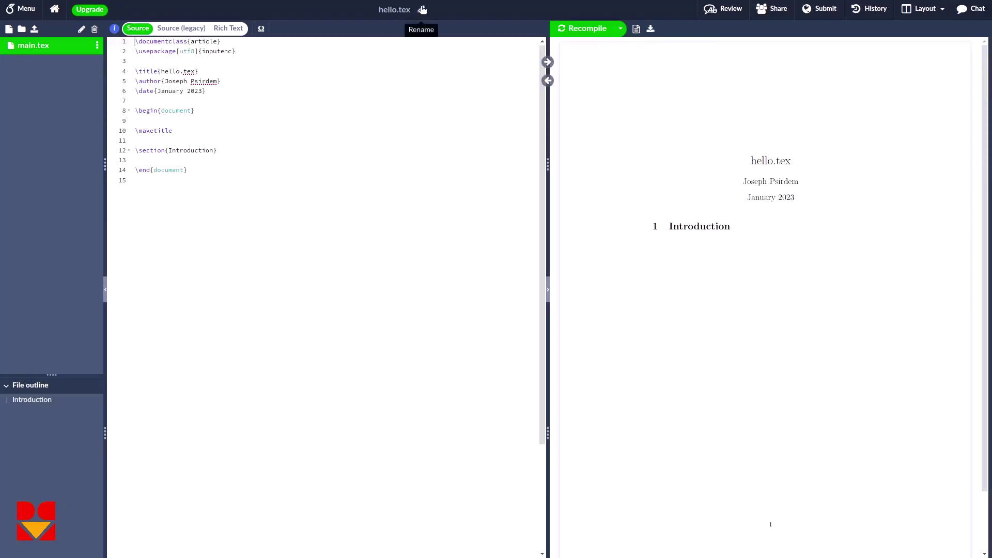
Step: Rename the project as hello
{"action": "left_click", "coordinate": [422, 10]}
{"action": "key", "text": "BackSpace"}
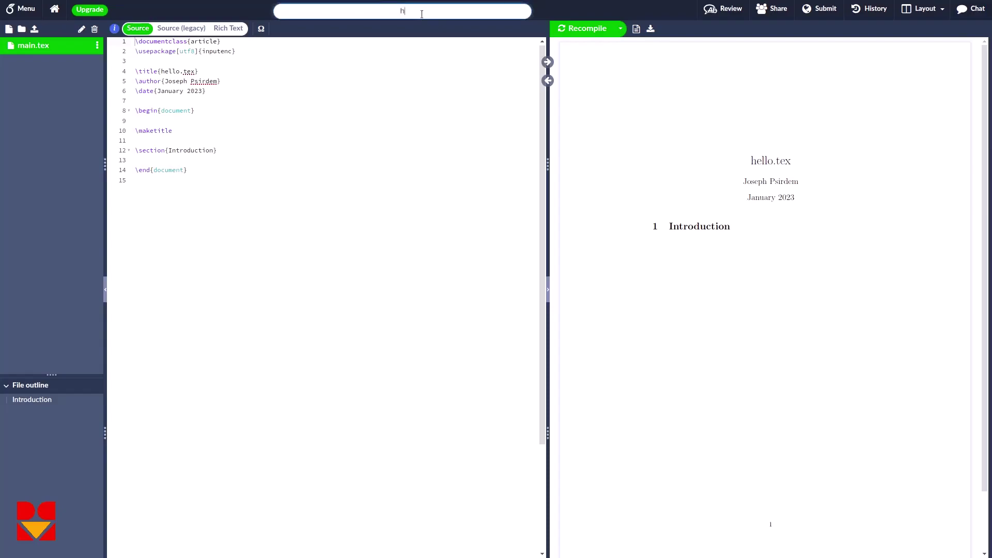
{"action": "type", "text": "hello"}
{"action": "key", "text": "Return"}
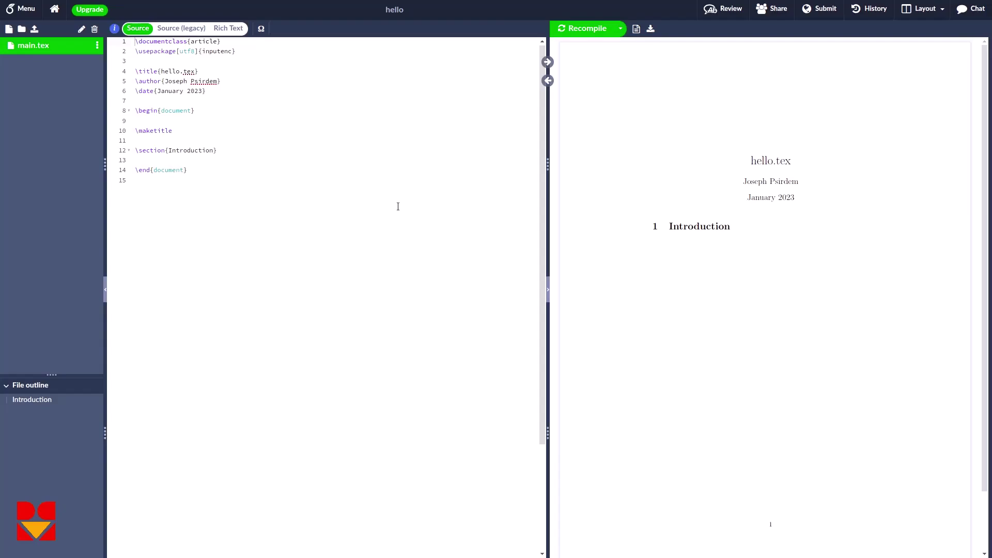
Step: Remove the .tex extension from the \title command in main.tex so that it reads \title{hello}
{"action": "key", "text": "ctrl+plus"}
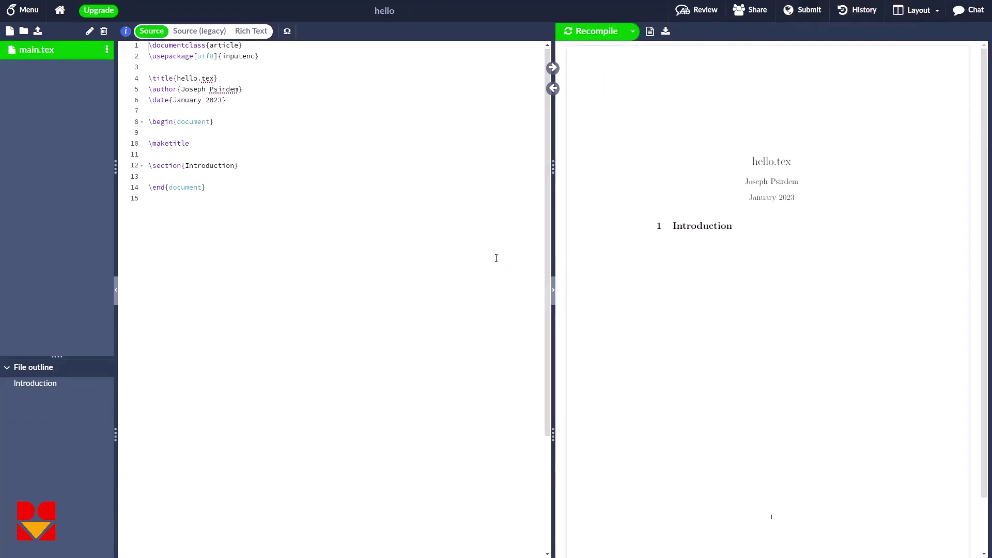
{"action": "key", "text": "ctrl+plus"}
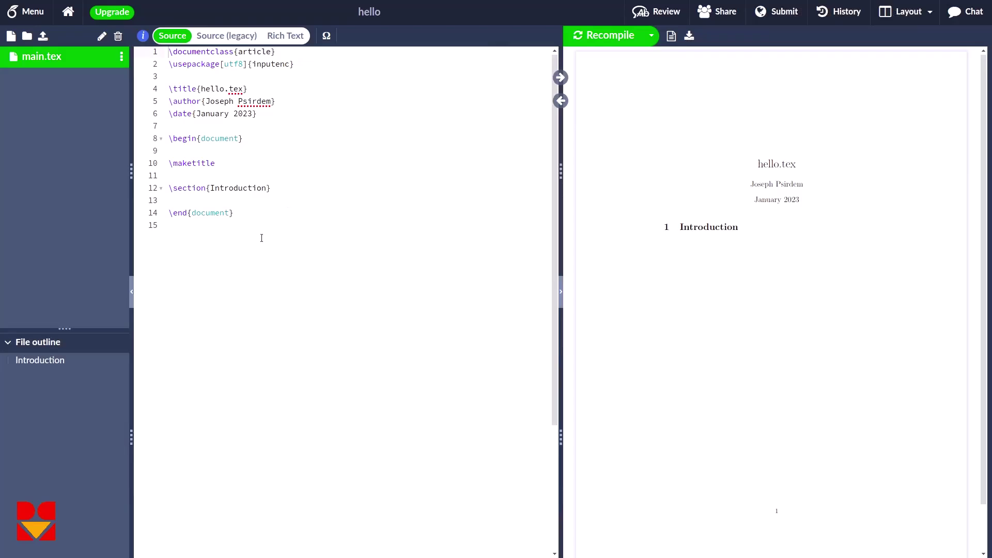
{"action": "key", "text": "ctrl+plus"}
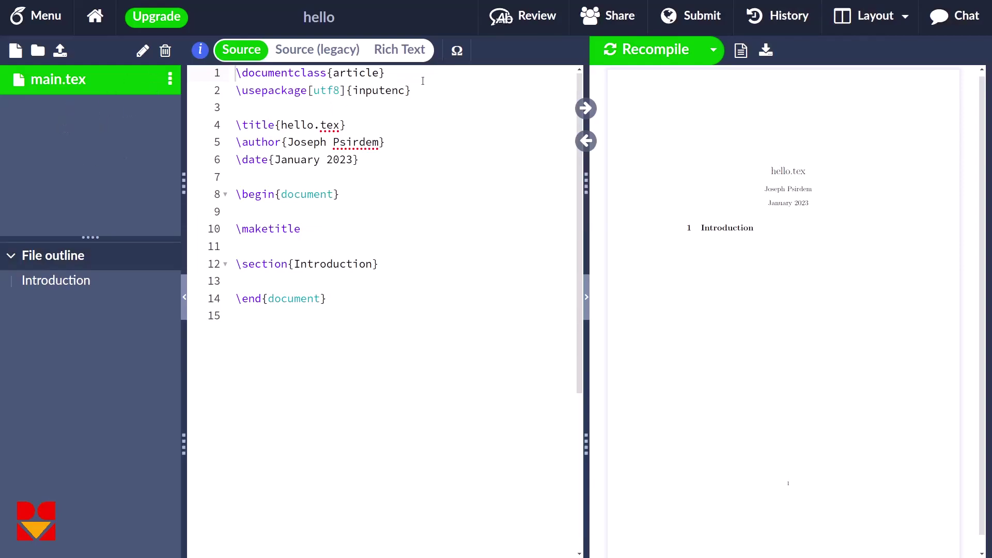
{"action": "left_click", "coordinate": [466, 150]}
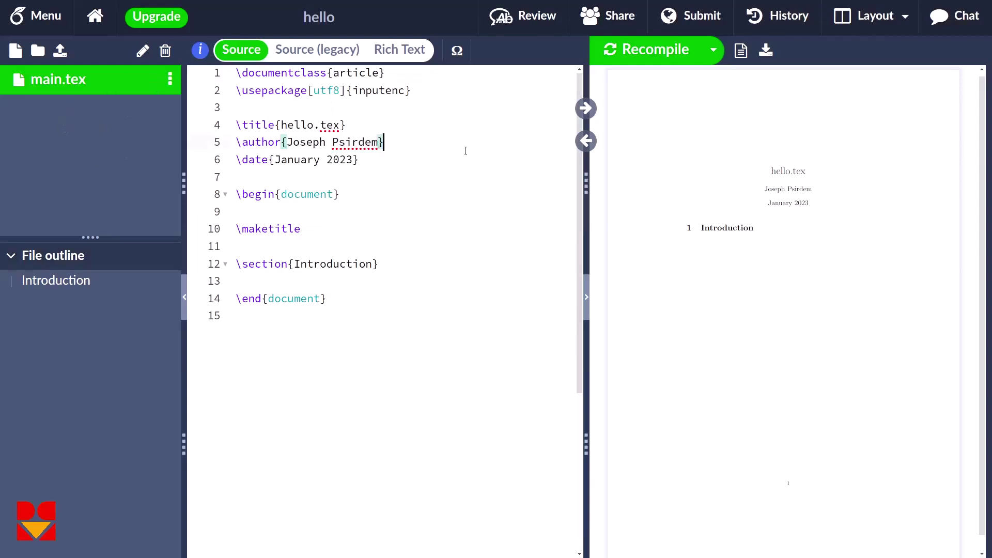
{"action": "left_click", "coordinate": [357, 125]}
{"action": "left_click", "coordinate": [339, 125]}
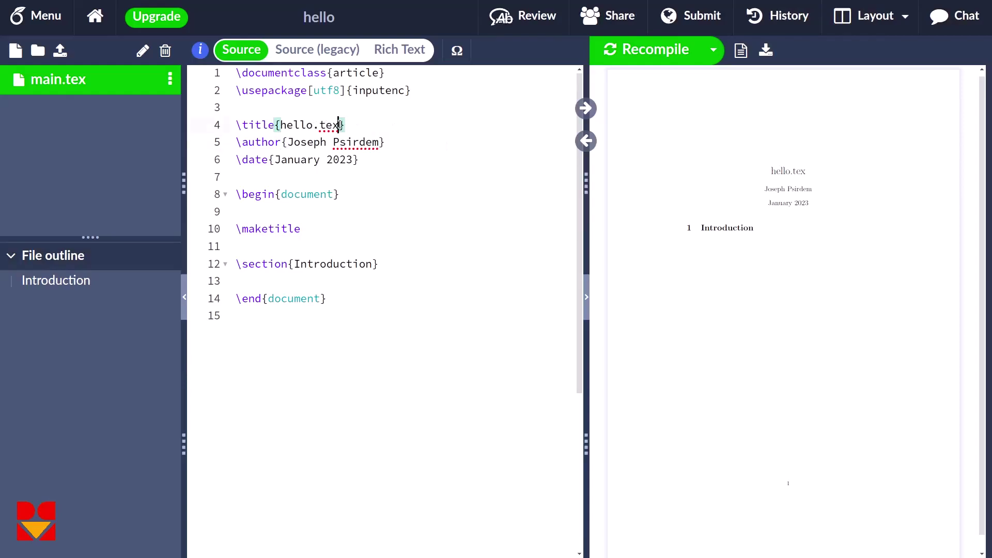
{"action": "key", "text": "BackSpace"}
{"action": "key", "text": "BackSpace"}
{"action": "key", "text": "BackSpace"}
{"action": "key", "text": "BackSpace"}
Step: Insert seven blank lines in main.tex between the Introduction section heading and \end{document}
{"action": "left_click", "coordinate": [292, 278]}
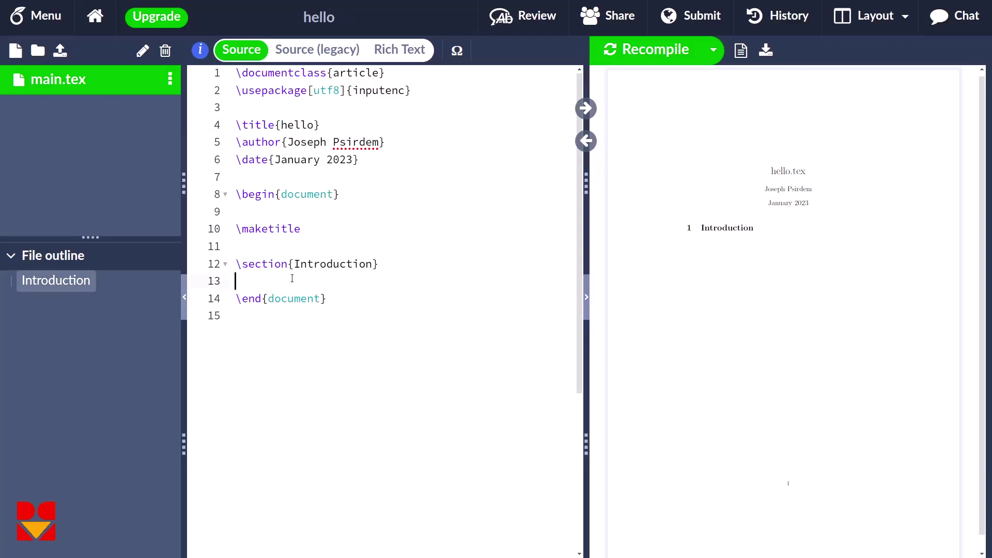
{"action": "key", "text": "Return"}
{"action": "key", "text": "Return"}
{"action": "key", "text": "Return"}
{"action": "key", "text": "Return"}
{"action": "key", "text": "Return"}
{"action": "key", "text": "Return"}
{"action": "key", "text": "Return"}
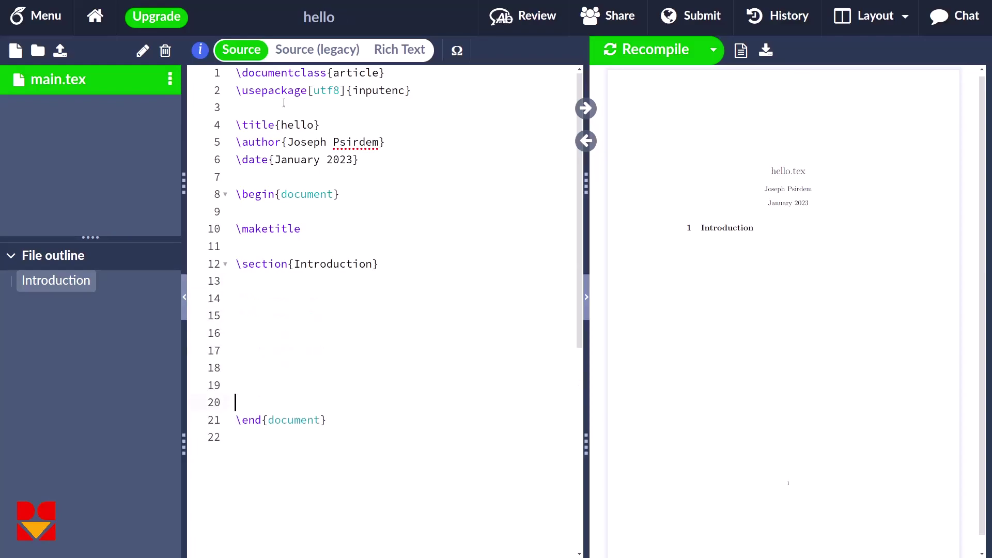
Step: Highlight the \begin{document} line and the \end{document} line to examine the bounds of the document body
{"action": "left_click_drag", "start_coordinate": [346, 195], "coordinate": [231, 199]}
{"action": "left_click_drag", "start_coordinate": [350, 419], "coordinate": [217, 419]}
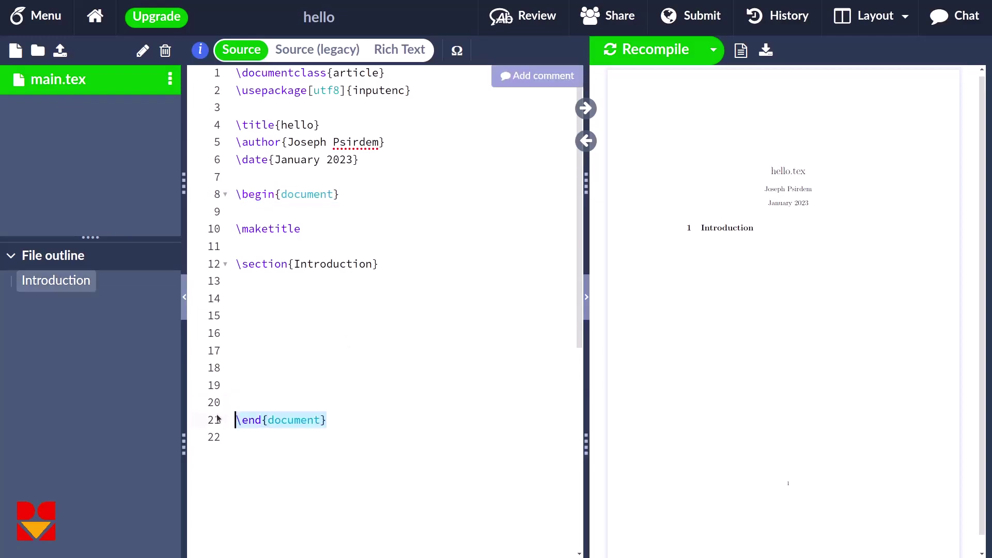
Step: Insert a \Large{} command on line 16 of main.tex, inside the document body
{"action": "left_click", "coordinate": [254, 333]}
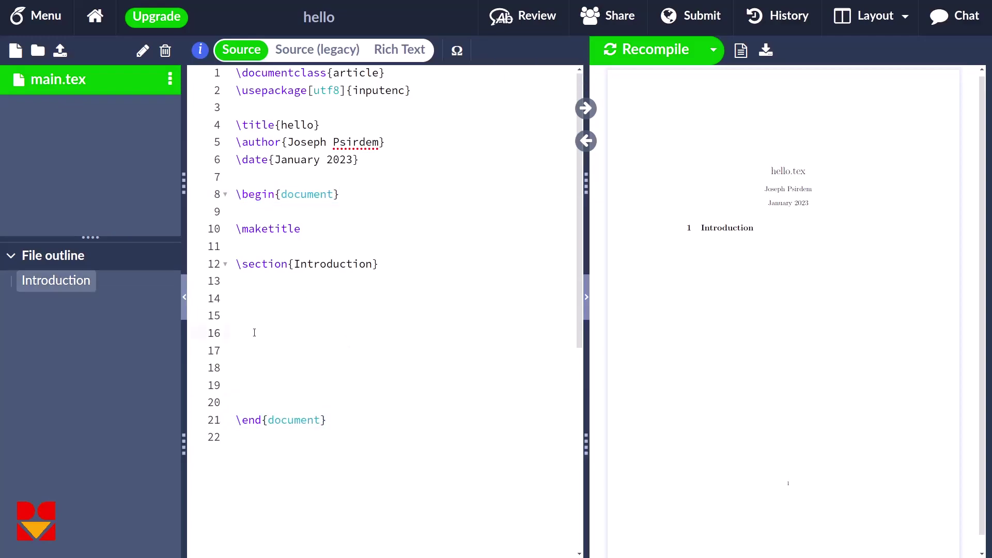
{"action": "type", "text": "\\"}
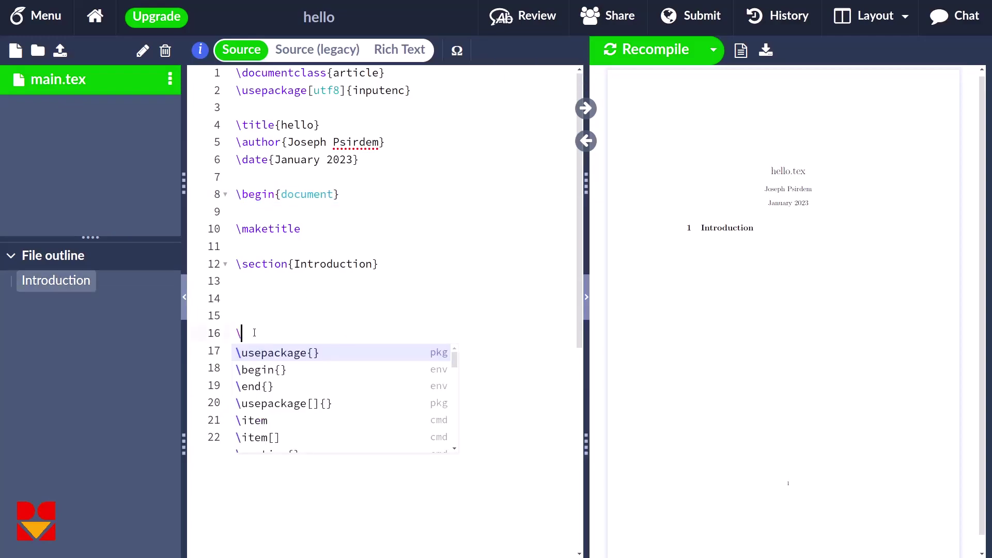
{"action": "type", "text": "La"}
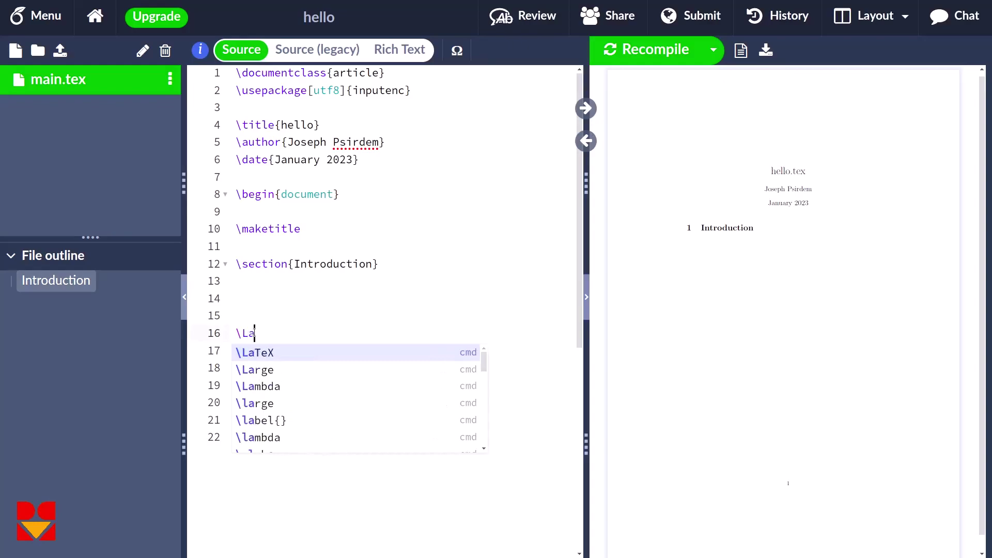
{"action": "type", "text": "rge"}
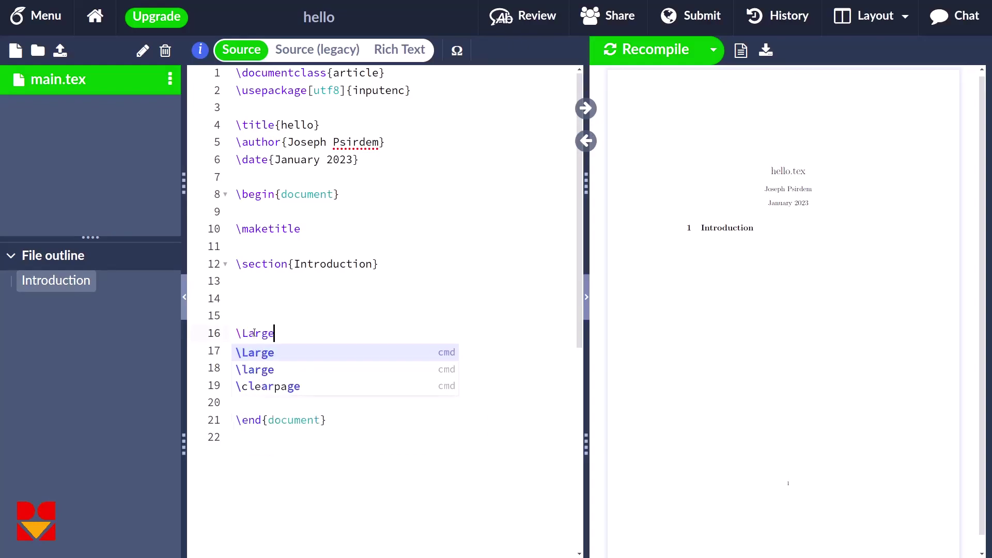
{"action": "key", "text": "Return"}
{"action": "type", "text": "{"}
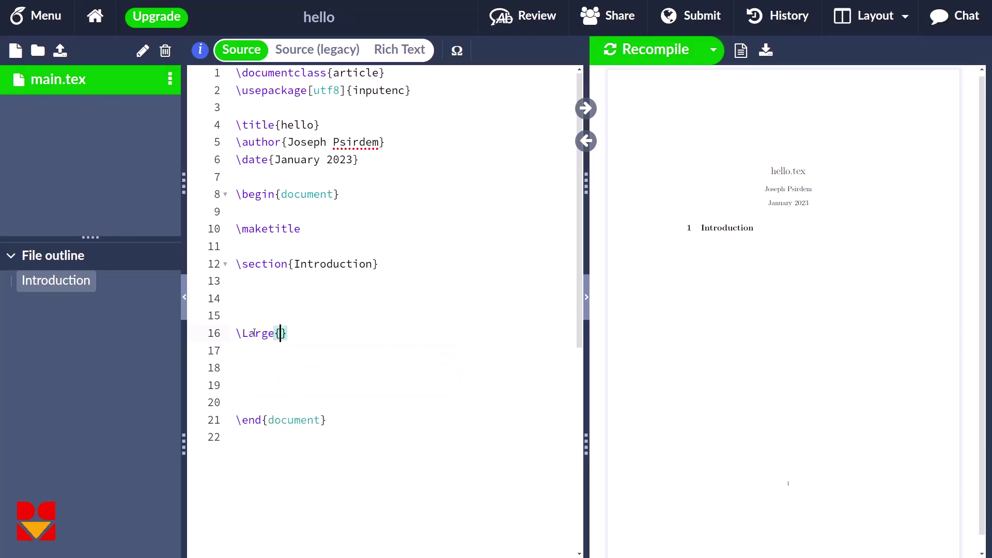
Step: Fill the \Large braces with "Hello world I am using \LaTeX" and recompile the PDF
{"action": "type", "text": "Hello "}
{"action": "type", "text": "world I"}
{"action": "type", "text": " am usi"}
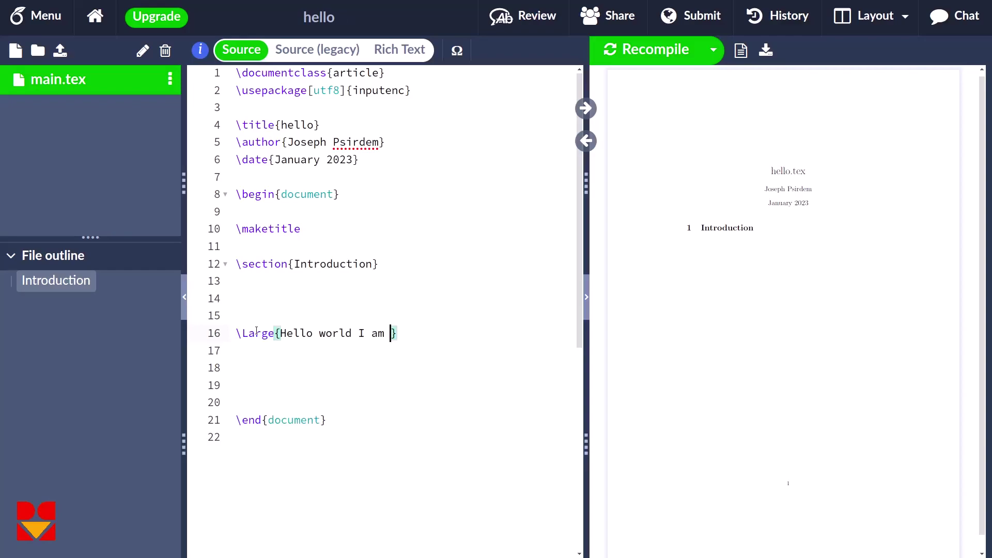
{"action": "type", "text": "ng \\L"}
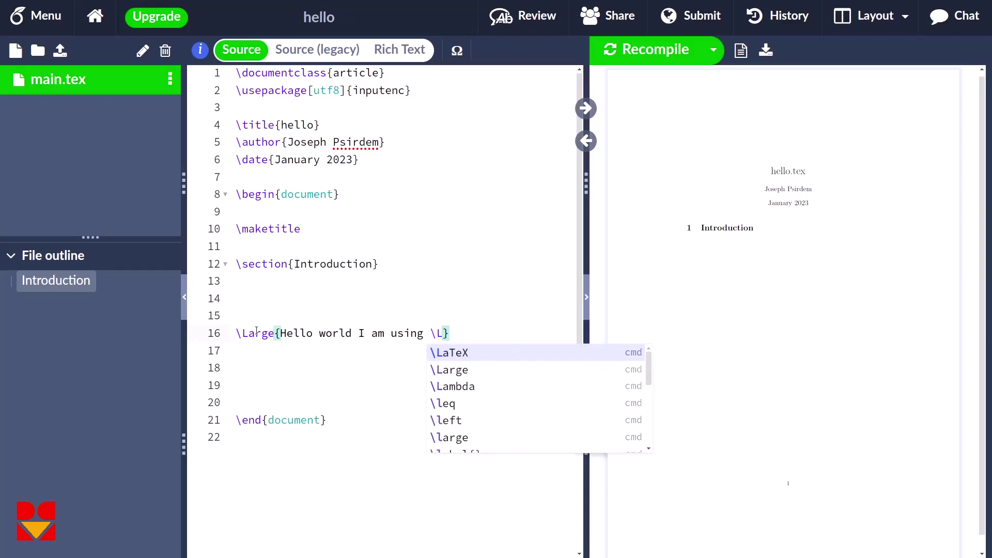
{"action": "key", "text": "Return"}
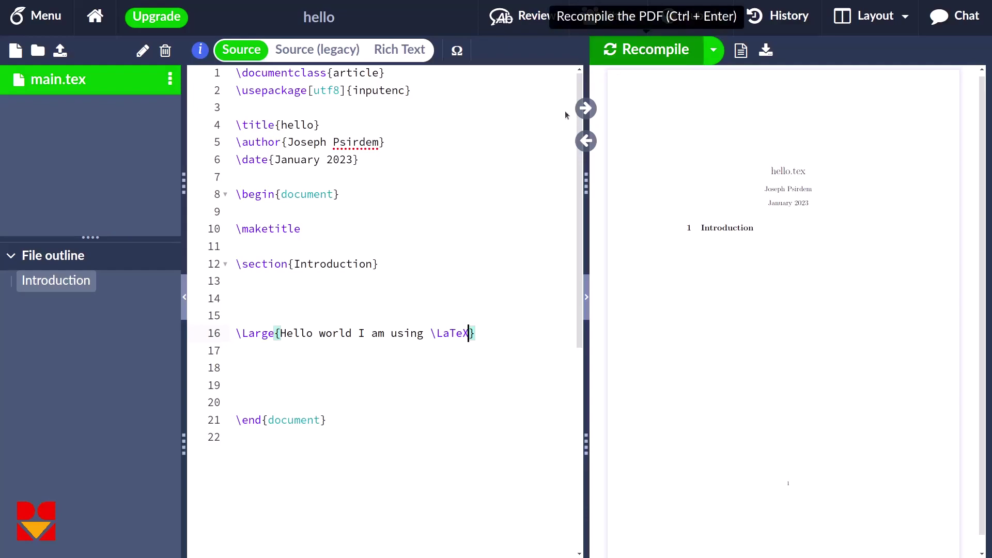
{"action": "key", "text": "ctrl+Return"}
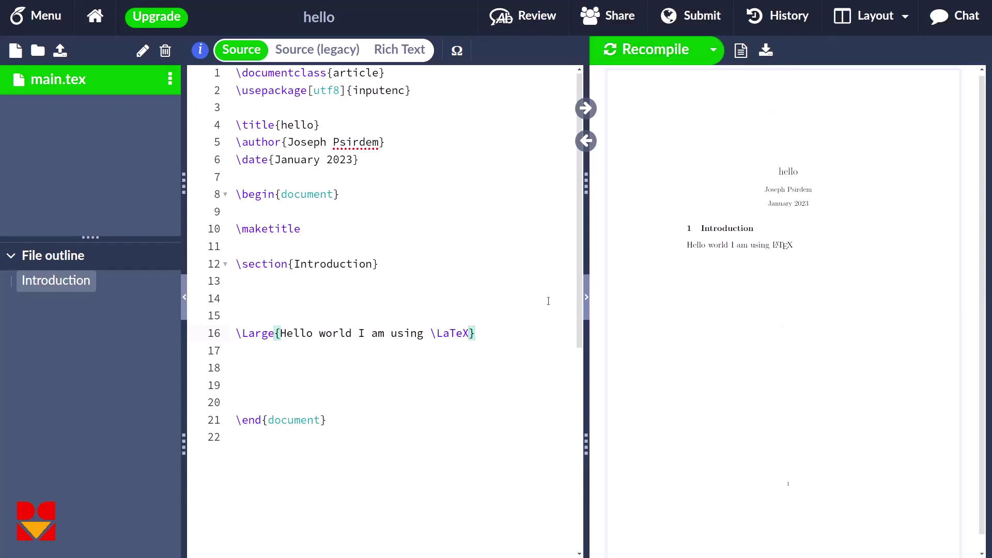
{"action": "left_click", "coordinate": [640, 51]}
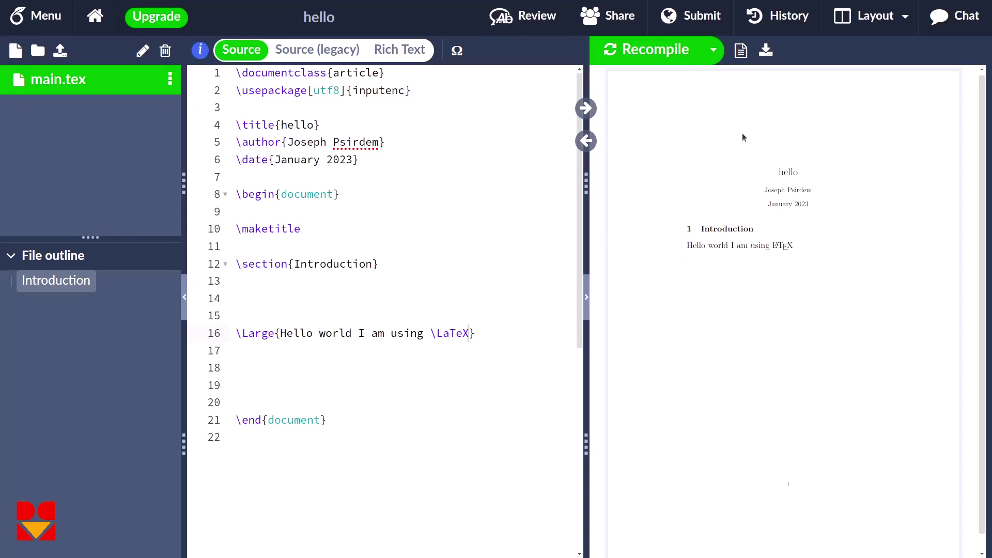
Step: Comment out the \maketitle and \section{Introduction} lines in main.tex and recompile the PDF
{"action": "left_click_drag", "start_coordinate": [399, 255], "coordinate": [224, 234]}
{"action": "key", "text": "ctrl+slash"}
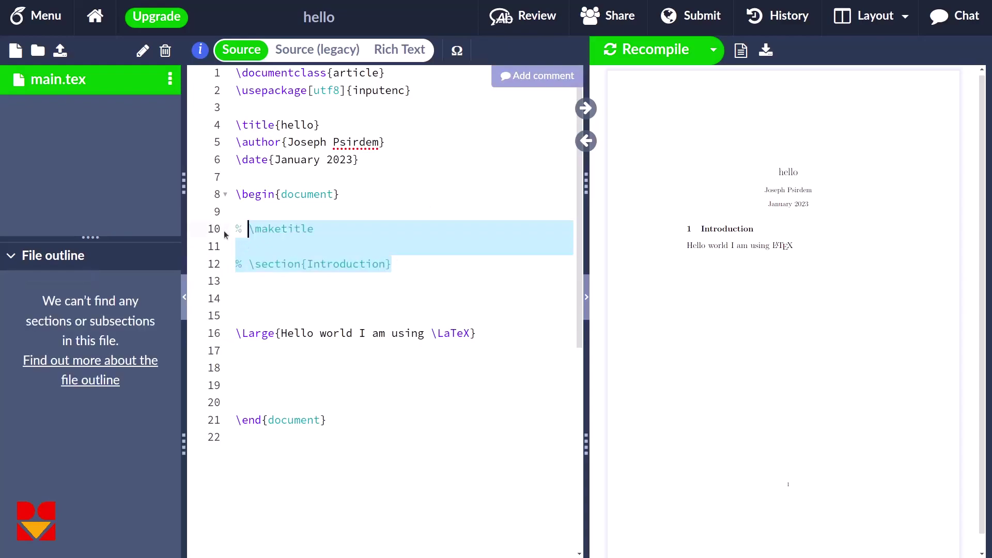
{"action": "left_click", "coordinate": [485, 284]}
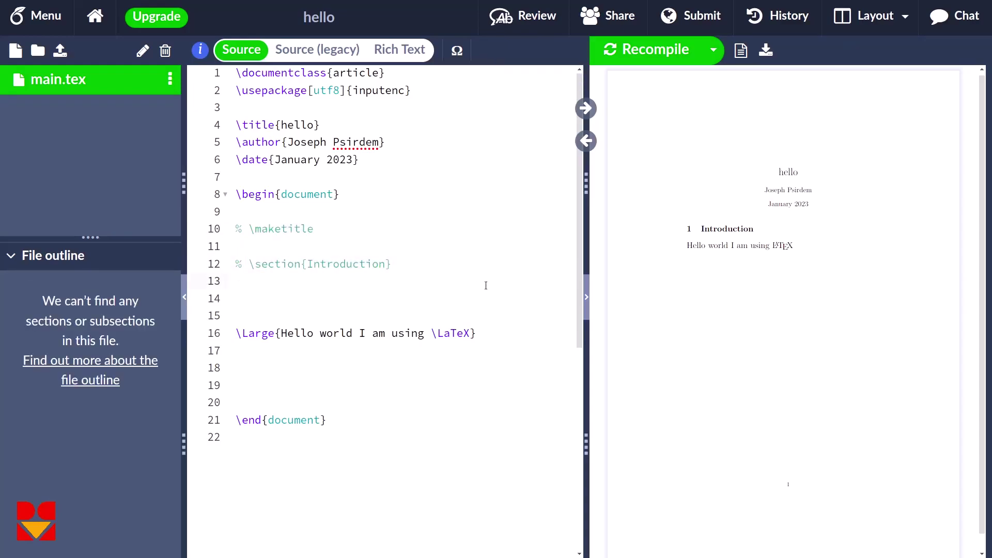
{"action": "key", "text": "ctrl+s"}
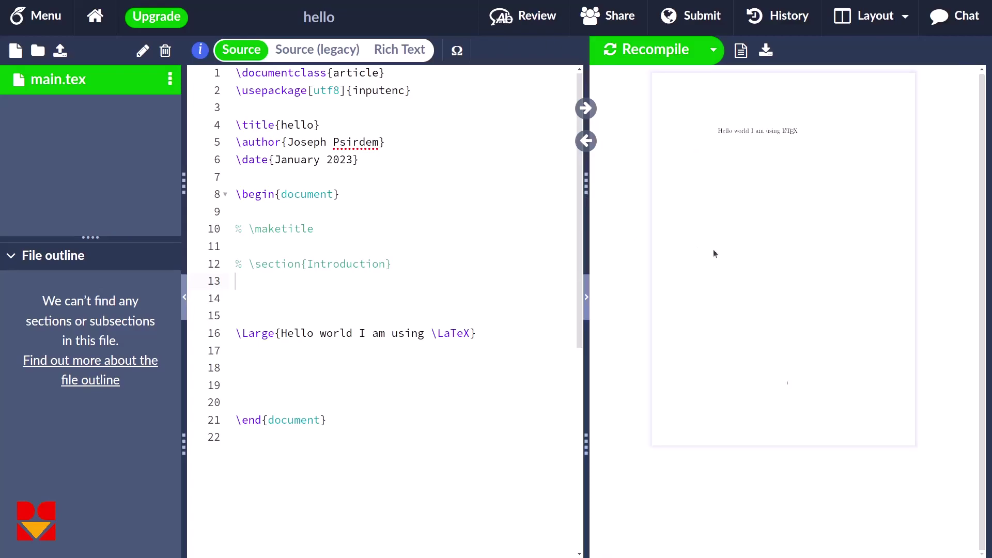
Step: Enlarge the compiled page in the PDF preview and reduce the browser page zoom to 150%
{"action": "scroll", "coordinate": [743, 256], "scroll_direction": "up", "scroll_amount": 4}
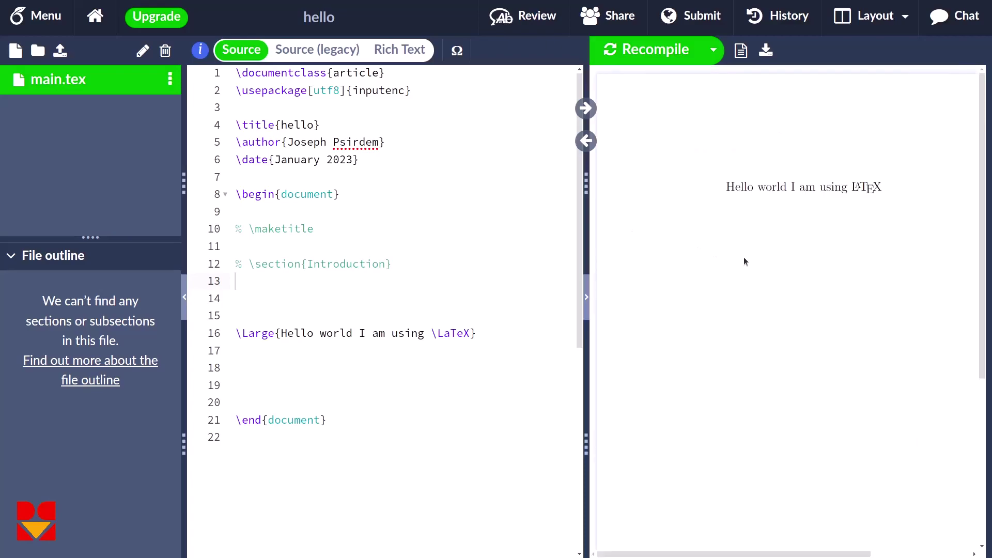
{"action": "left_click", "coordinate": [468, 205]}
{"action": "key", "text": "ctrl+minus"}
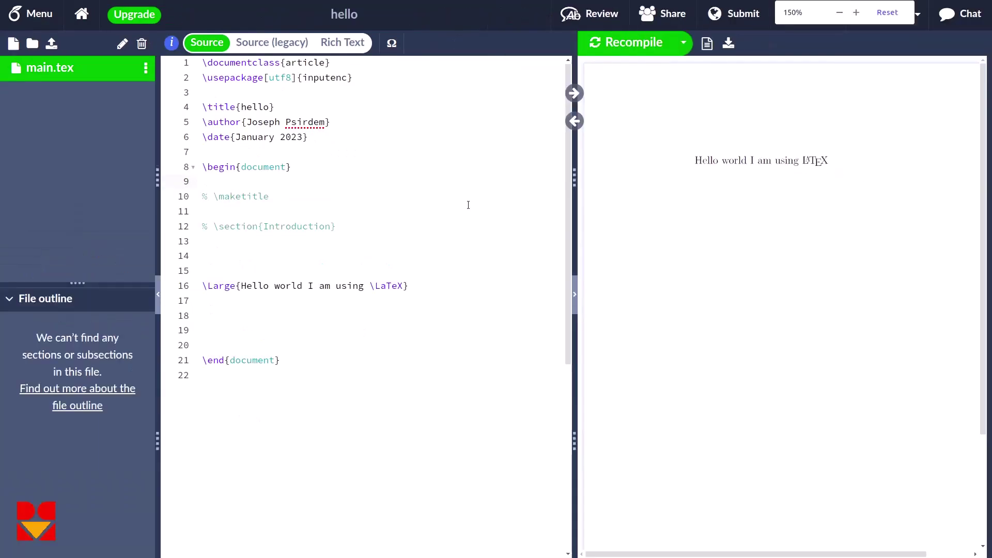